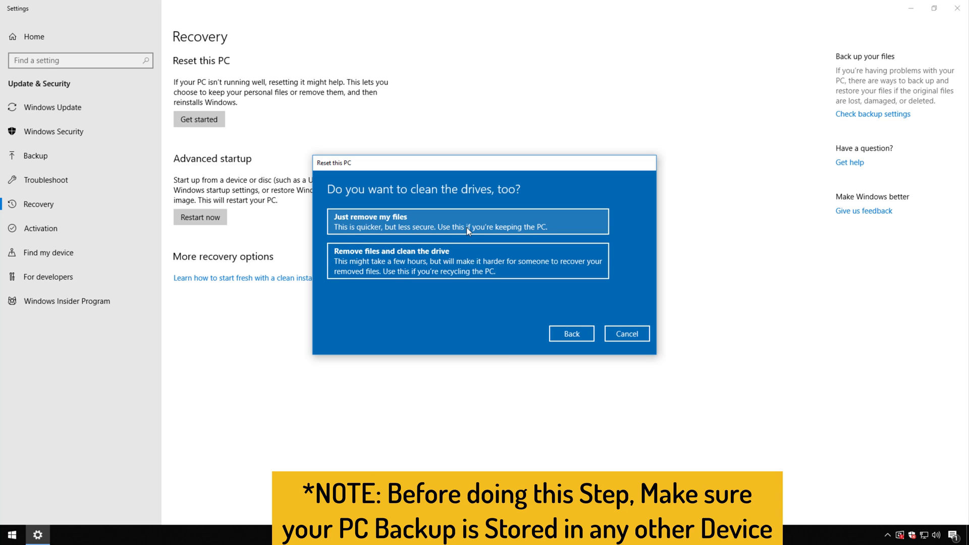
Reset the PC with the option to remove files and clean the drive
click(415, 261)
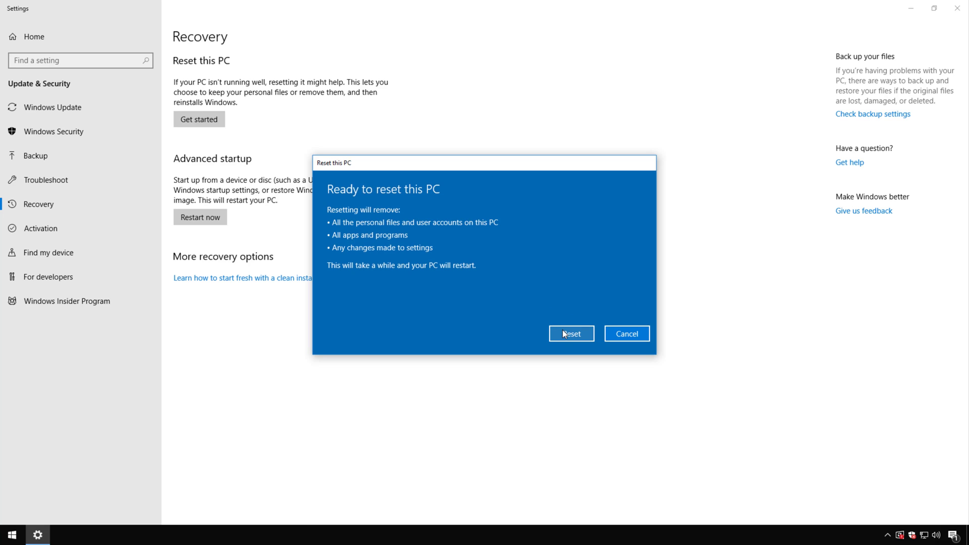
click(563, 334)
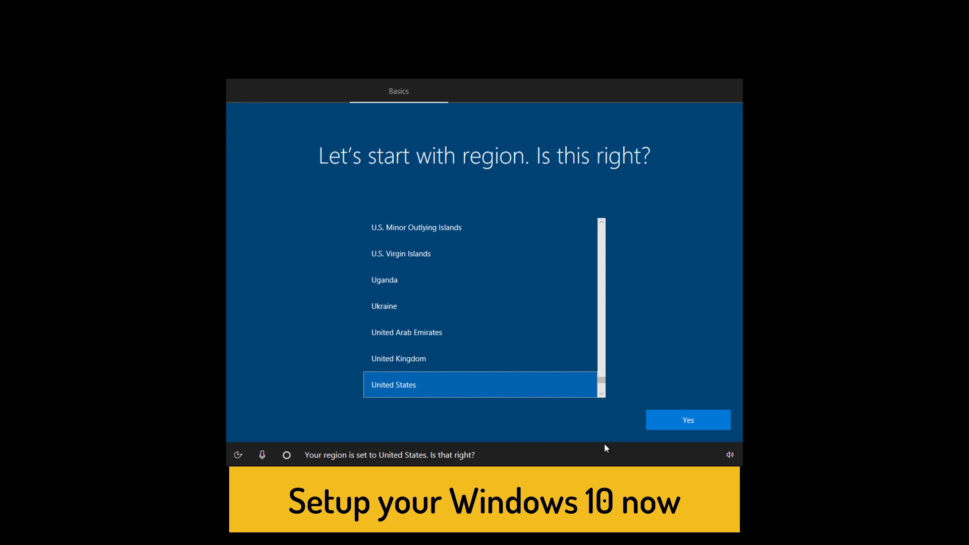
Confirm United States as the region and US as the keyboard layout, without adding a second layout
click(686, 419)
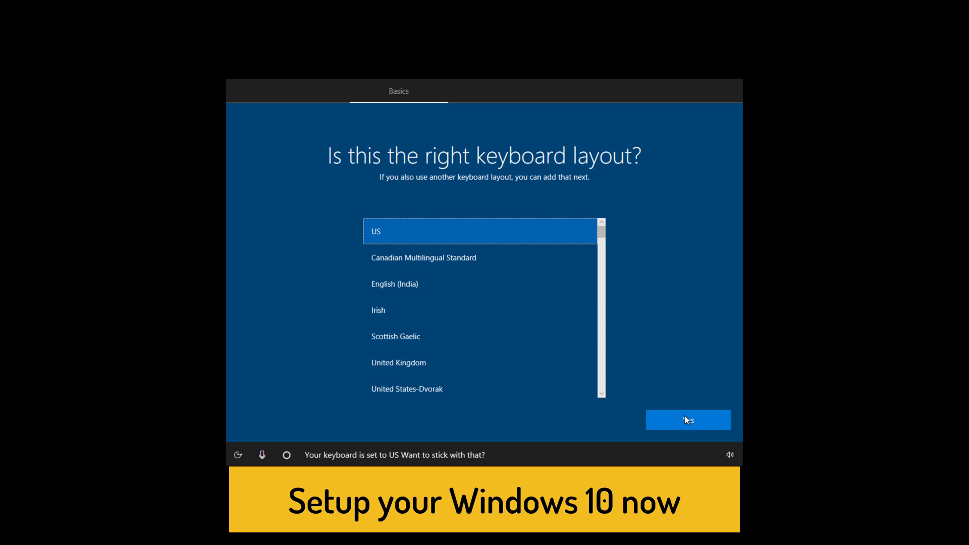
click(685, 418)
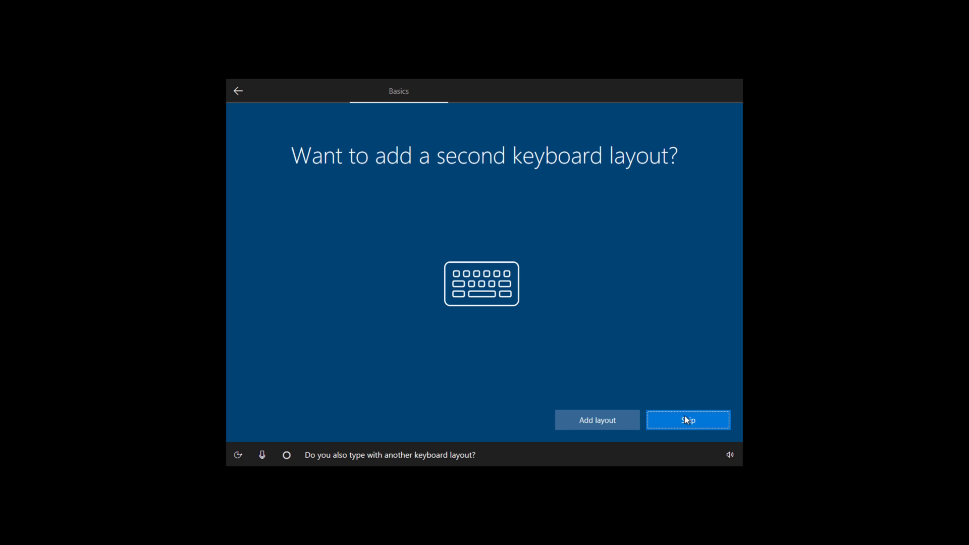
click(687, 420)
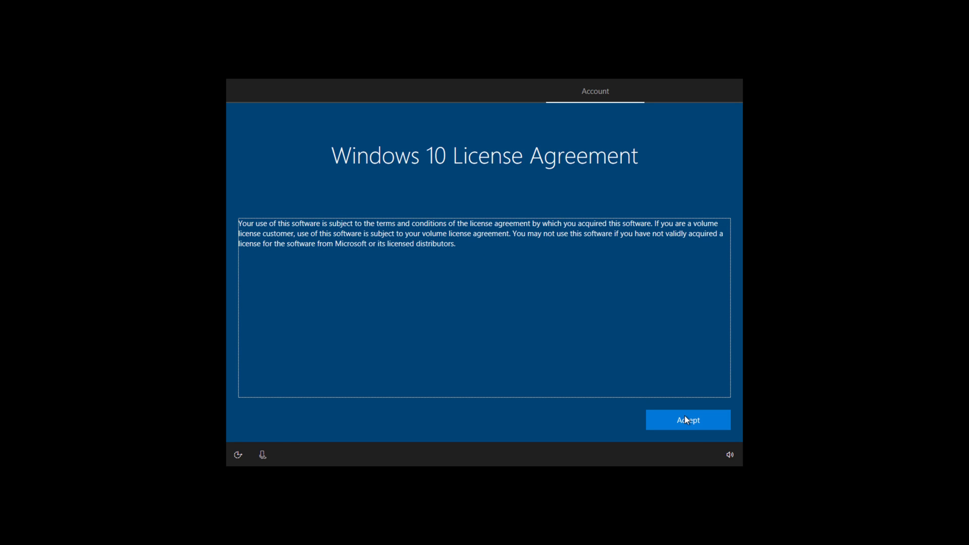
Accept the Windows 10 license agreement and choose to set up for personal use
click(687, 420)
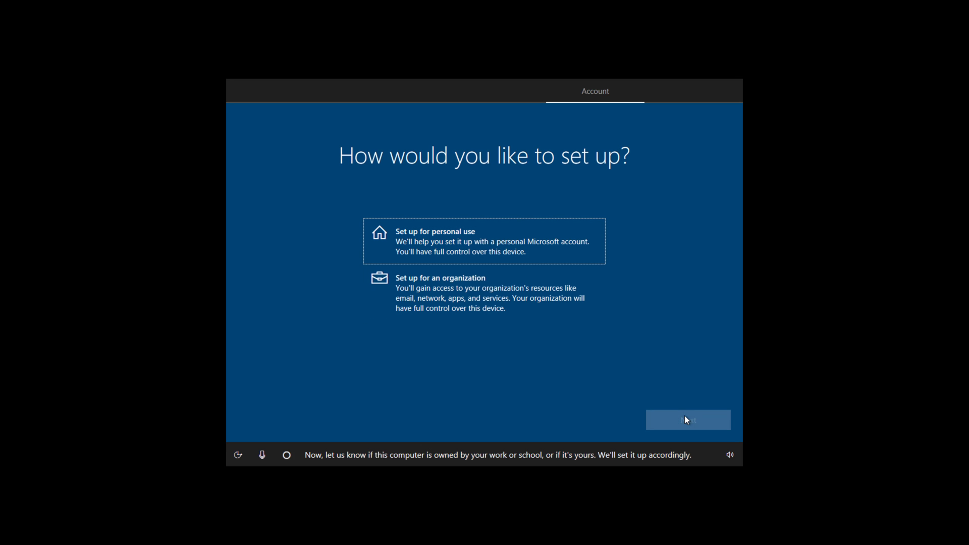
click(532, 246)
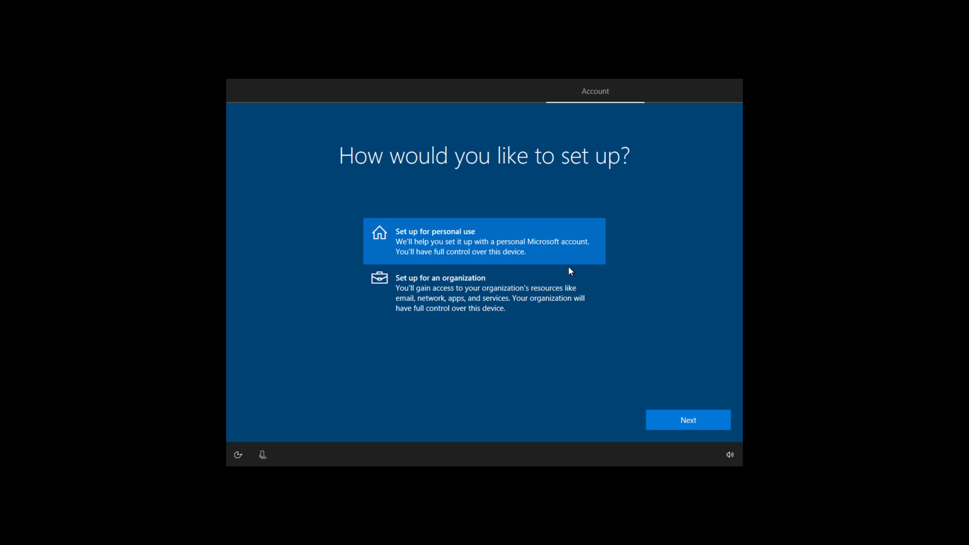
click(680, 419)
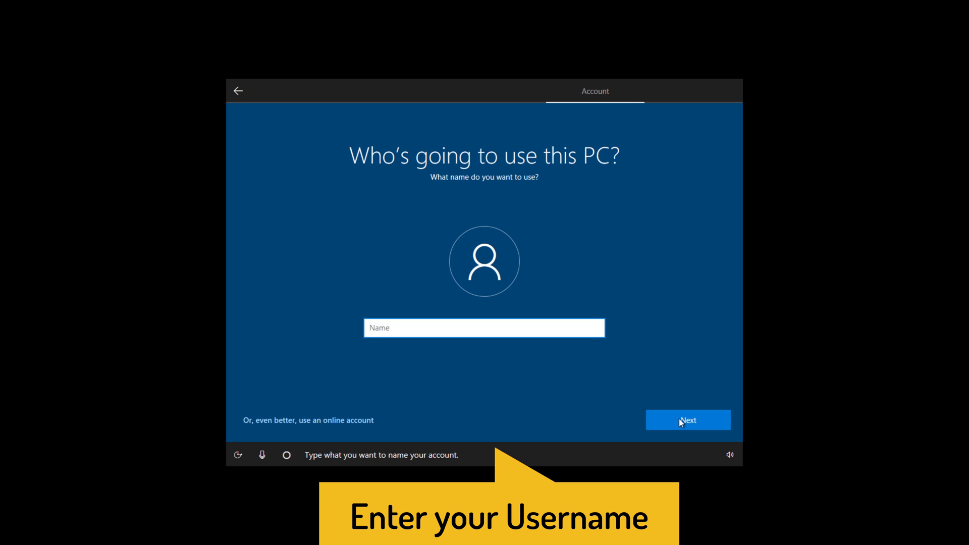
Create the local account TechinPost without a password and decline Cortana as personal assistant
text(Techin)
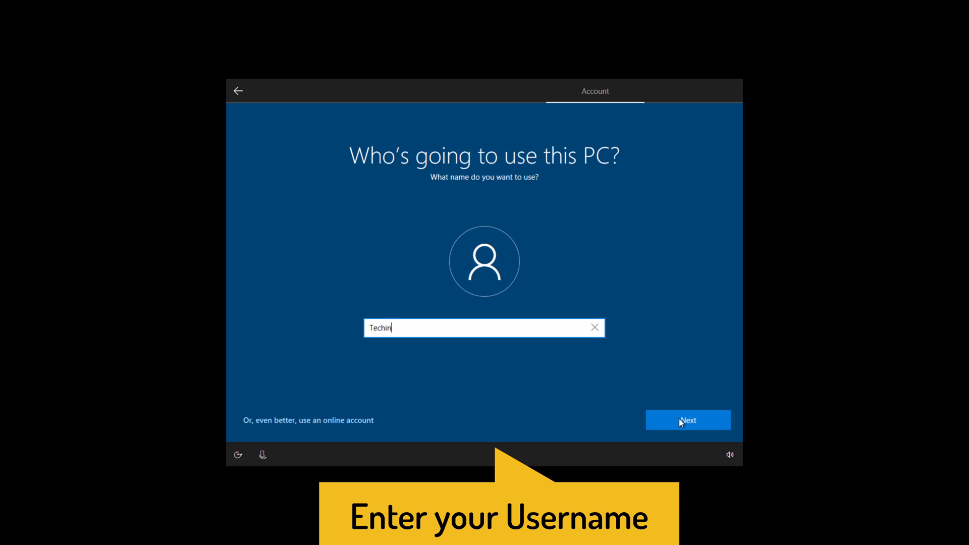
text(Post)
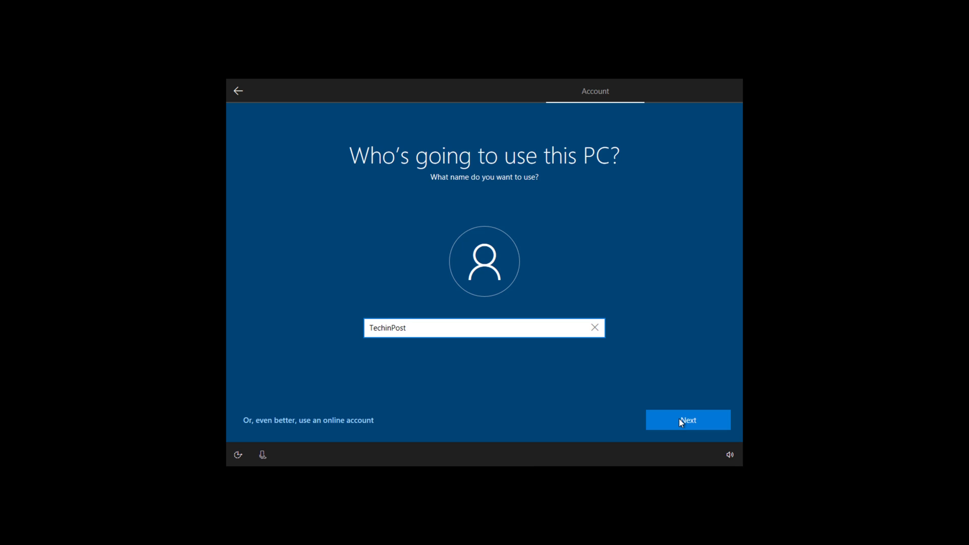
click(685, 415)
click(686, 415)
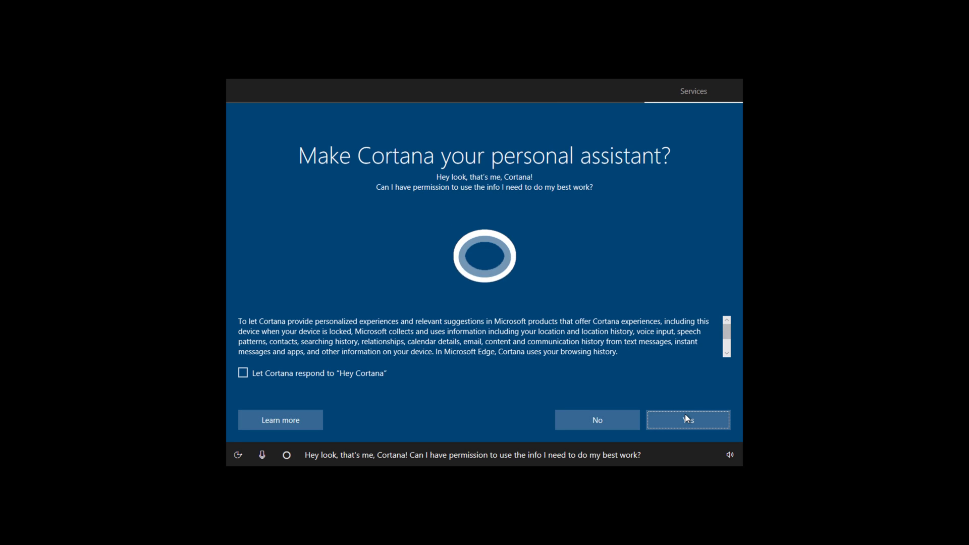
click(625, 420)
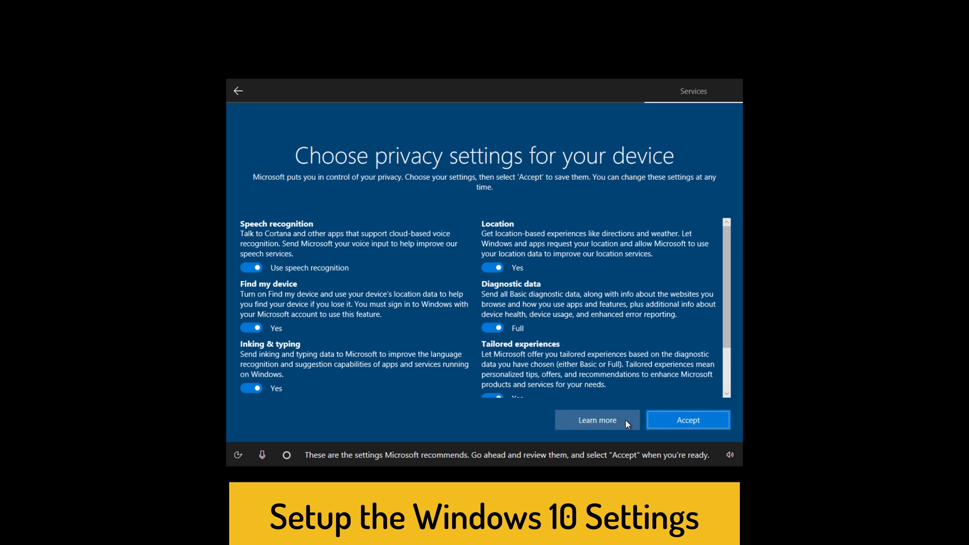
Turn off speech recognition, Find my device, inking and typing, location, tailored experiences and Ad ID, set diagnostic data to Basic, and accept the privacy settings
click(286, 269)
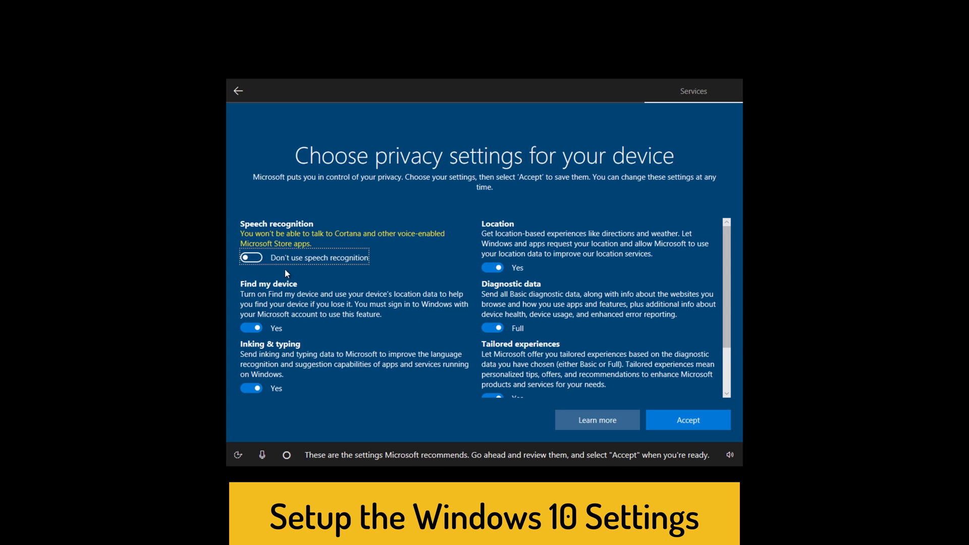
click(270, 328)
click(268, 388)
click(493, 267)
click(493, 328)
click(493, 393)
scroll(424, 385, down, 2)
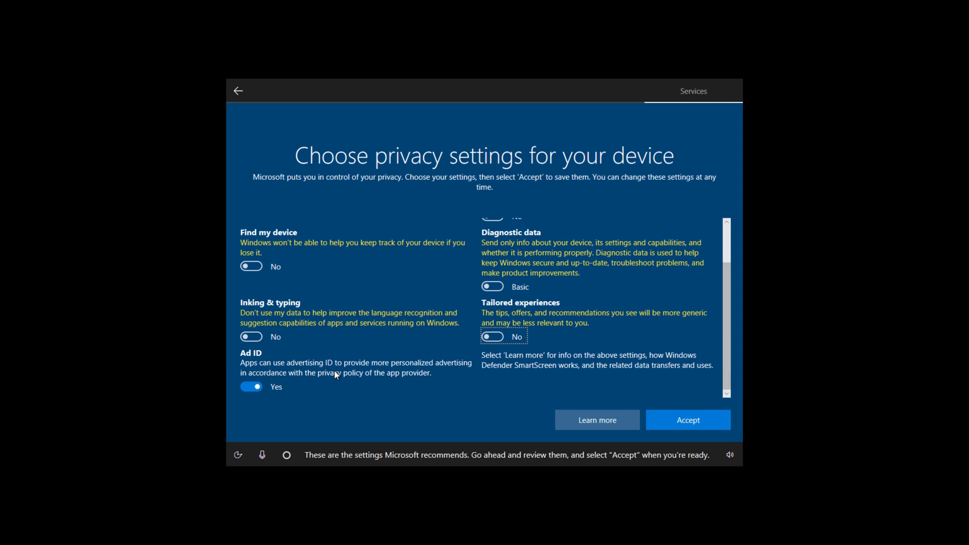
click(252, 387)
scroll(579, 361, up, 2)
scroll(579, 362, down, 2)
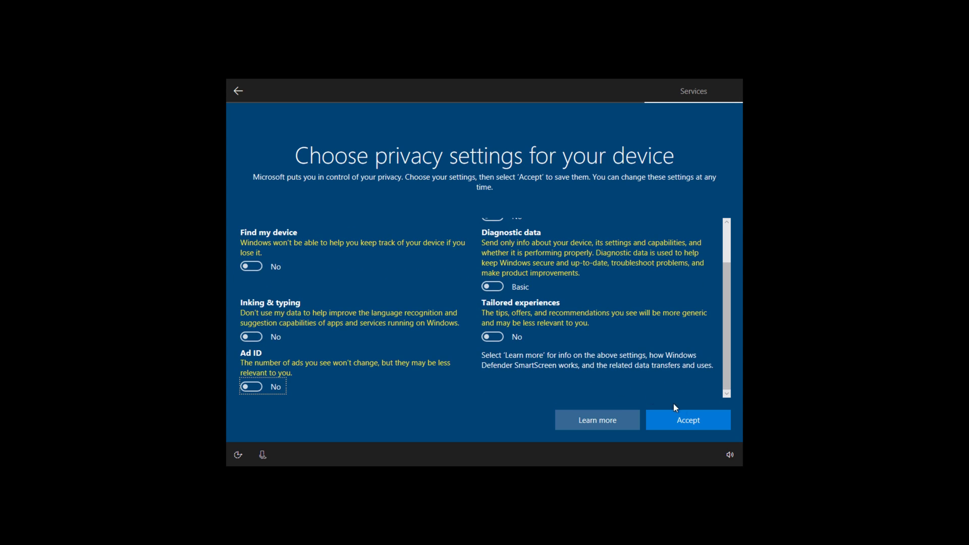
click(678, 426)
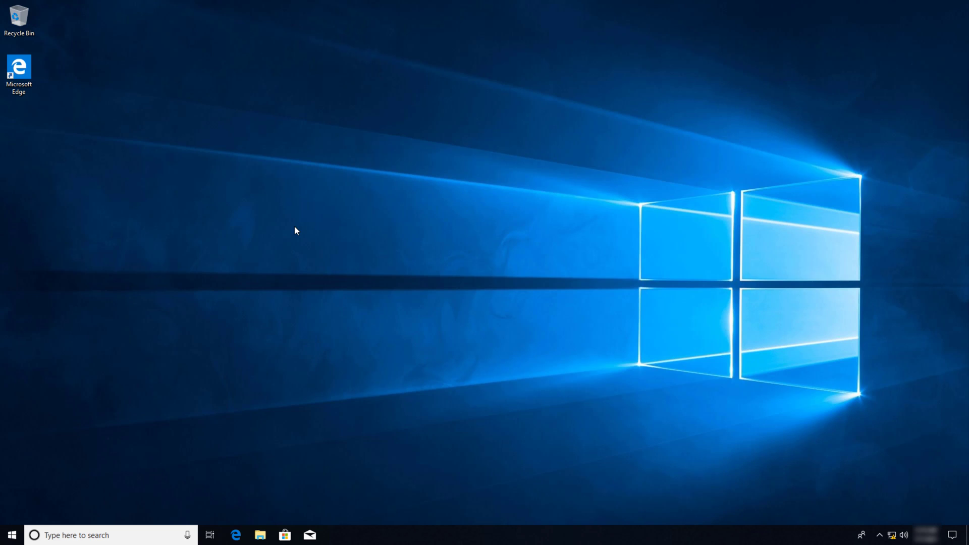
Open the desktop icon settings from the Themes page of the personalization settings
right_click(325, 310)
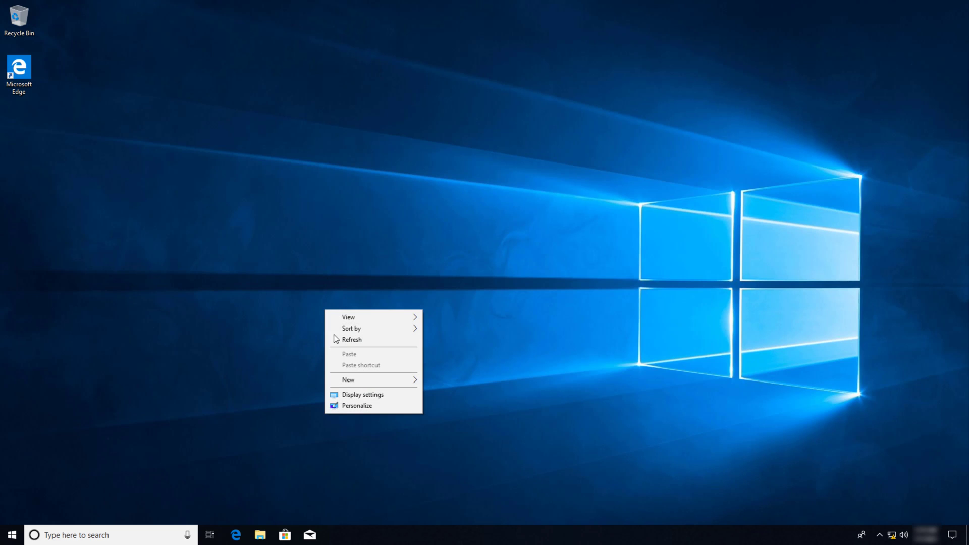
click(366, 407)
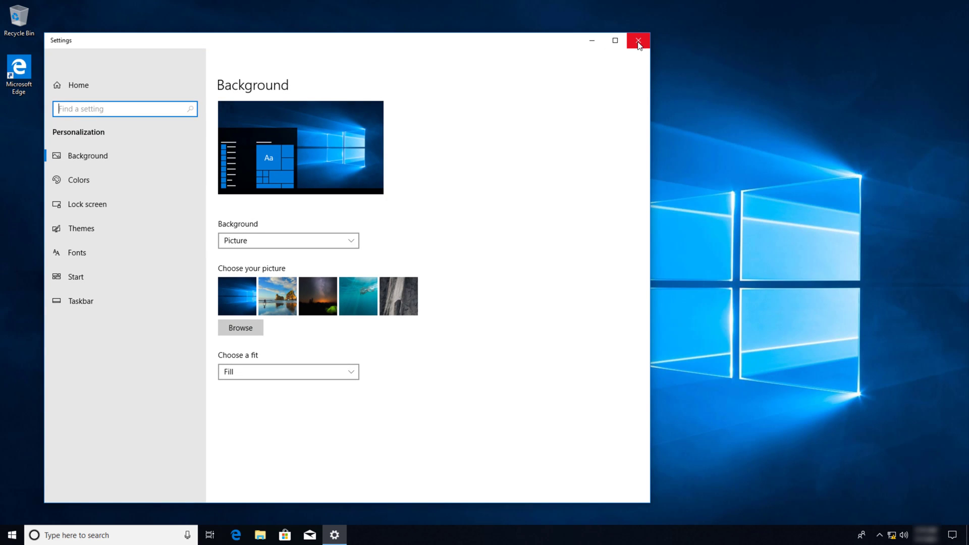
click(104, 250)
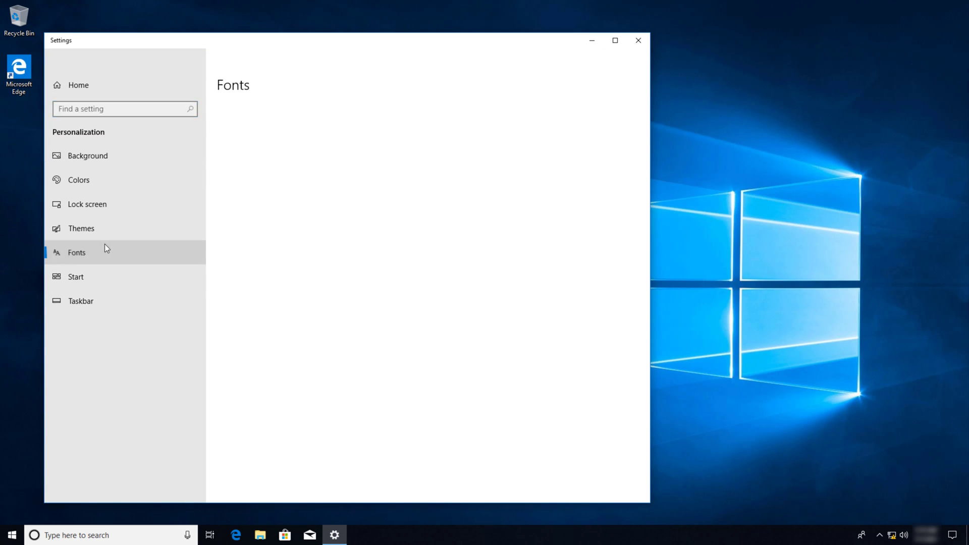
click(110, 234)
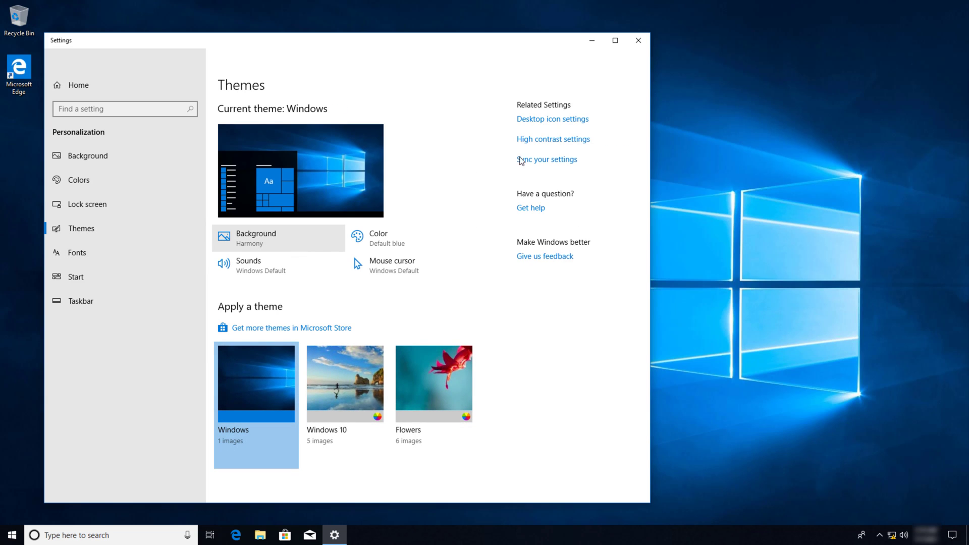
click(543, 121)
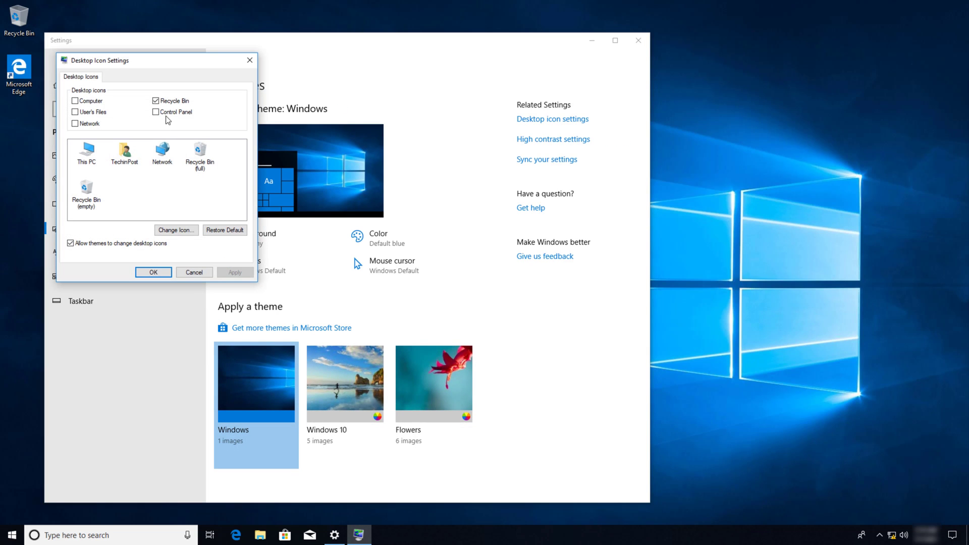
Show the Control Panel, User's Files and Computer icons on the desktop, close the settings and refresh the desktop
click(158, 112)
click(84, 112)
click(88, 101)
click(639, 40)
right_click(337, 292)
click(351, 320)
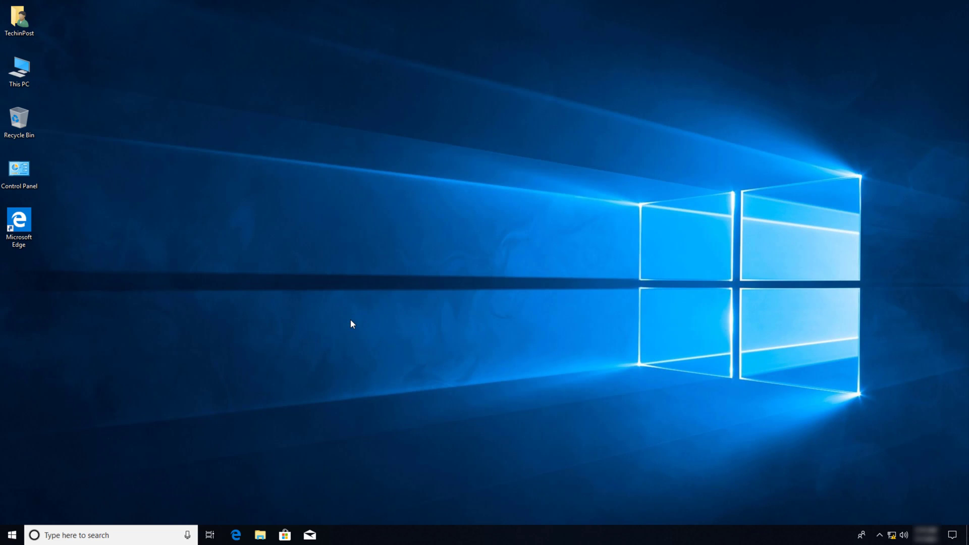